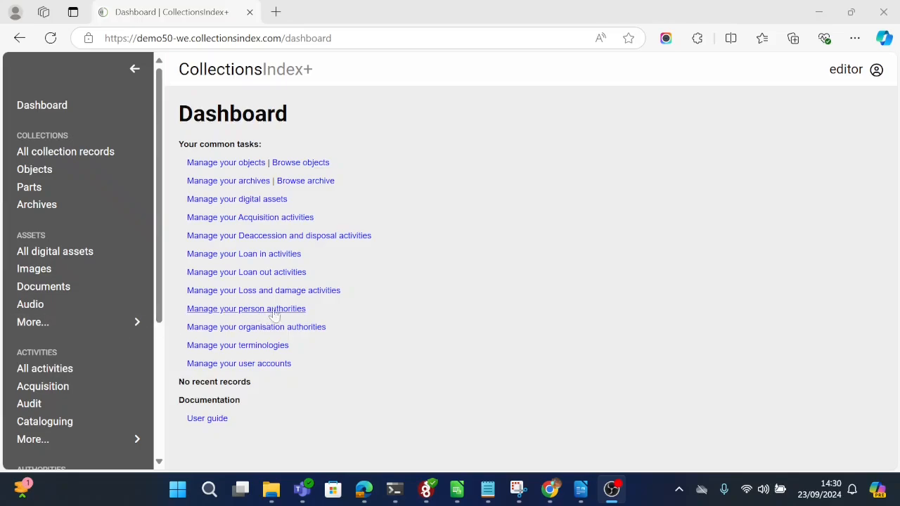
- Open the Use of collections activity records from the full list of activity types
scroll(117, 261, "down", 1)
scroll(116, 263, "down", 1)
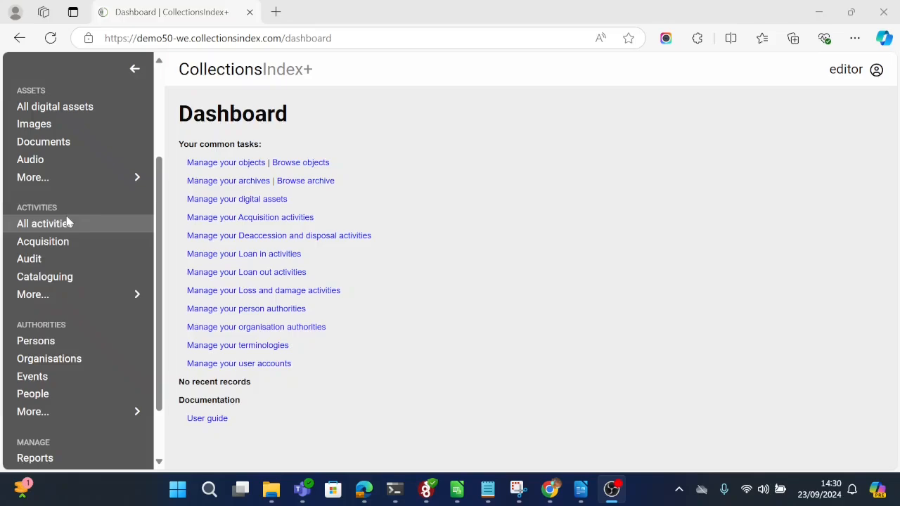
left_click(49, 300)
left_click(48, 300)
scroll(215, 158, "down", 1)
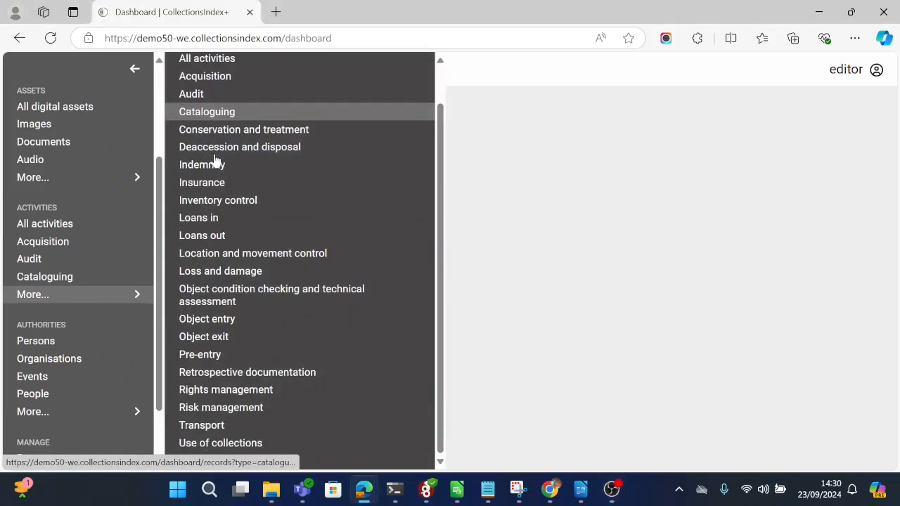
scroll(215, 160, "up", 1)
scroll(215, 159, "down", 1)
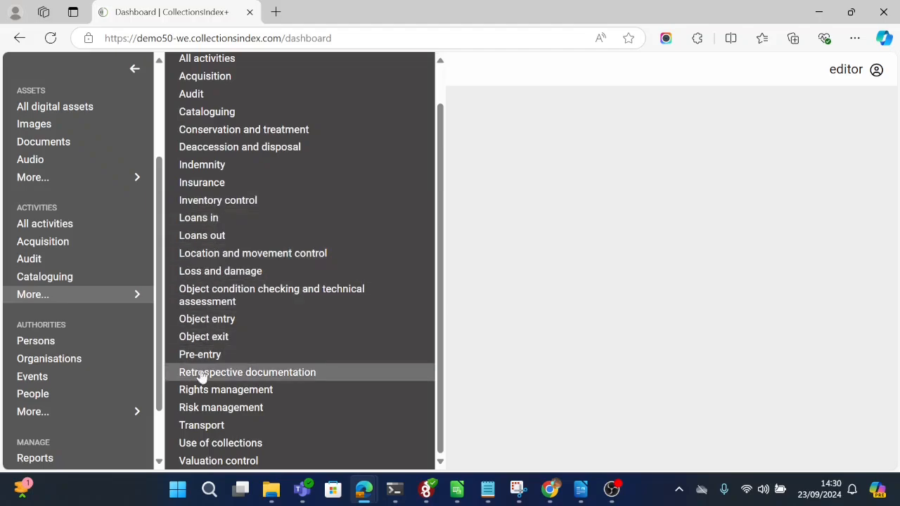
left_click(211, 446)
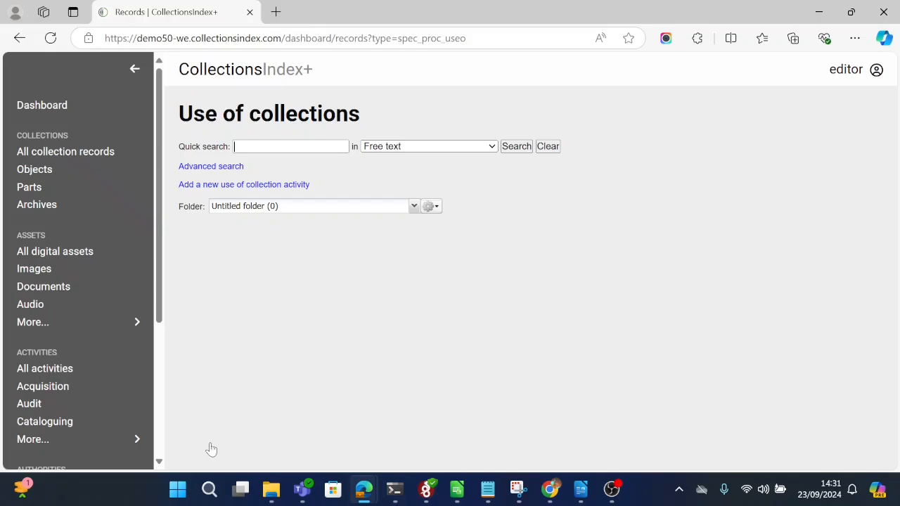
- Show the advanced search form for use of collections records, examine its options and hide it again
left_click(237, 146)
left_click(215, 166)
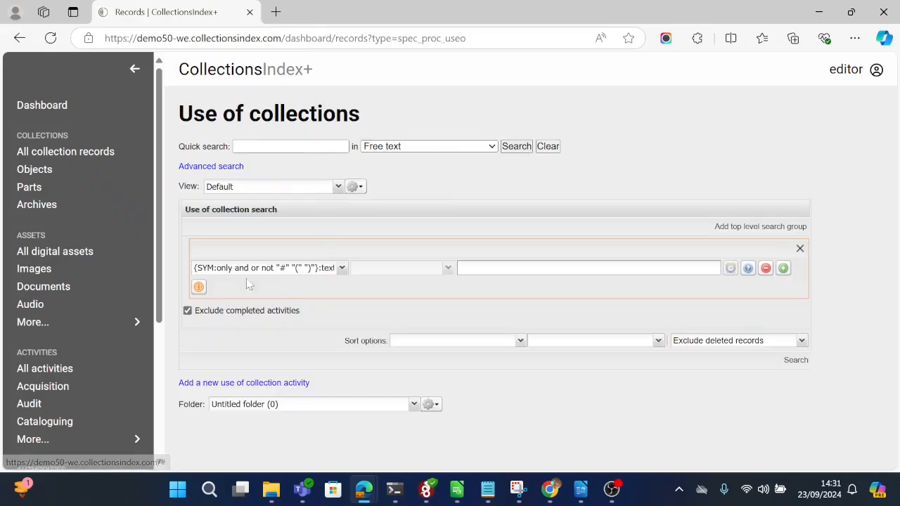
left_click(213, 167)
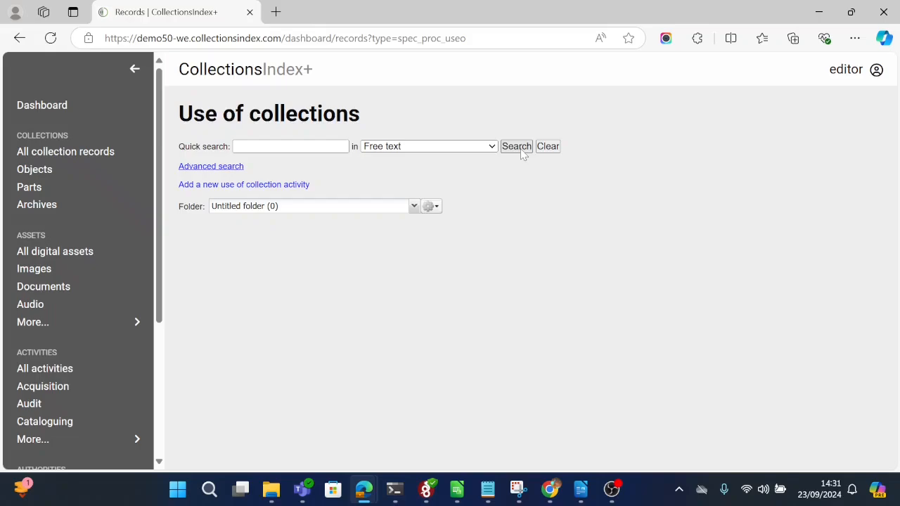
- Start a new use of collection activity record and look through the sections of its form
left_click(232, 188)
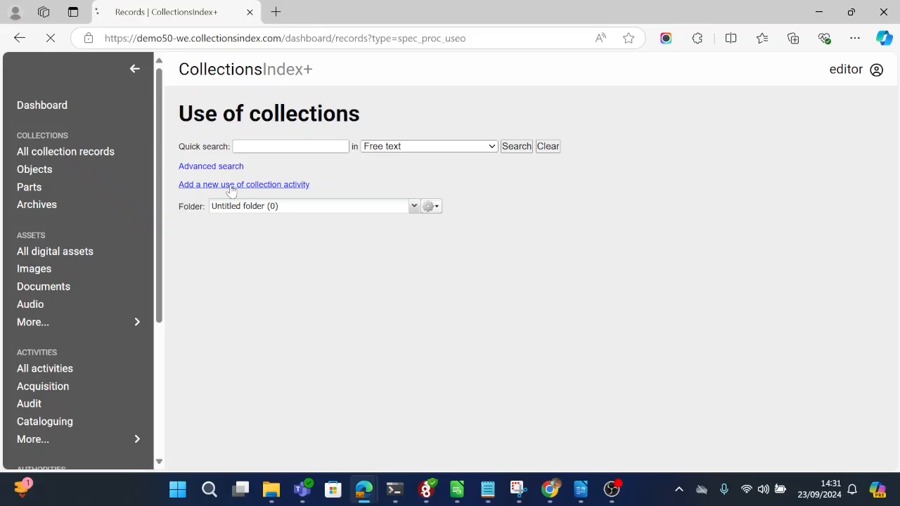
scroll(398, 218, "down", 1)
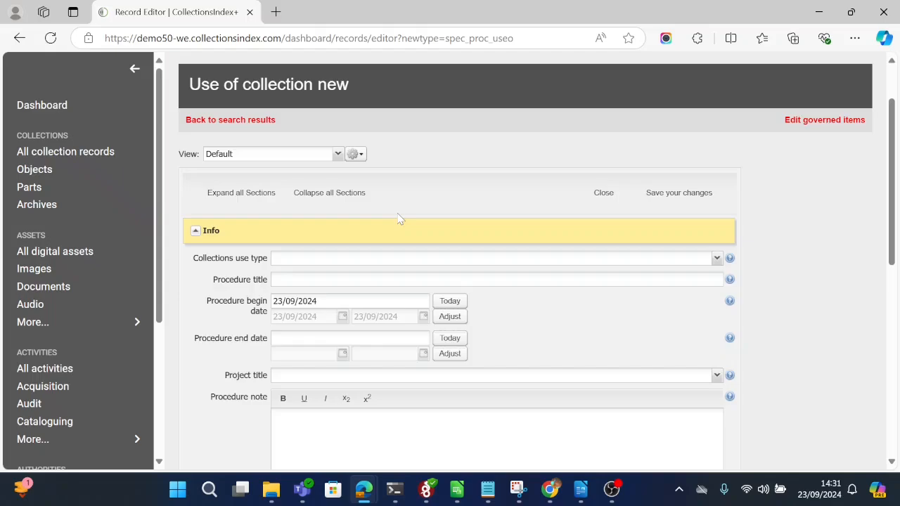
scroll(397, 218, "down", 2)
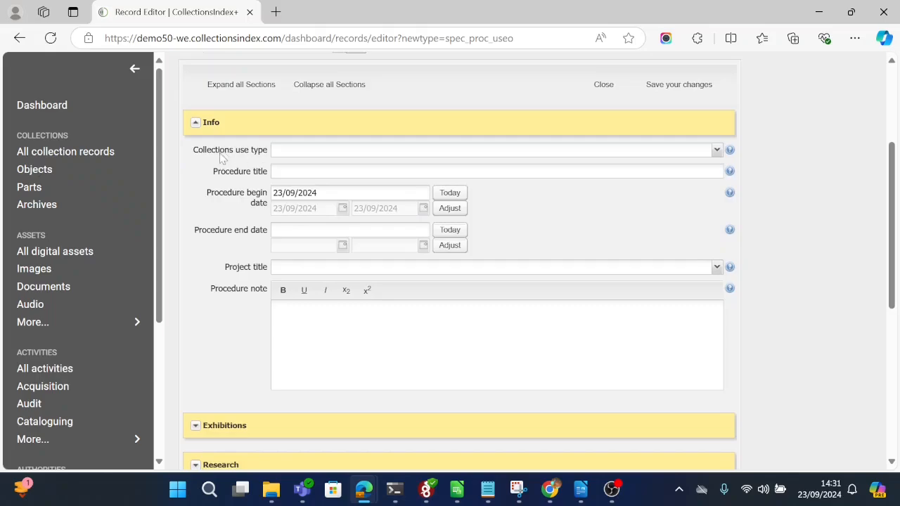
scroll(241, 158, "down", 2)
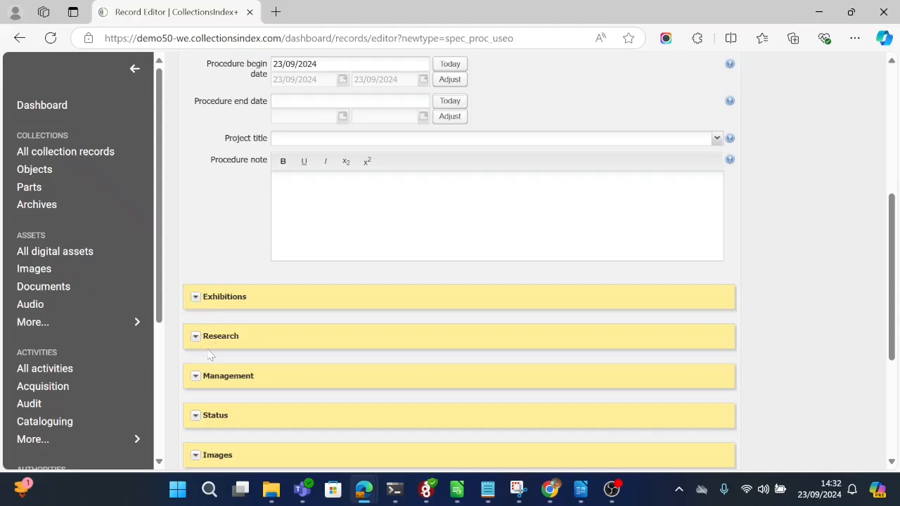
scroll(243, 201, "up", 3)
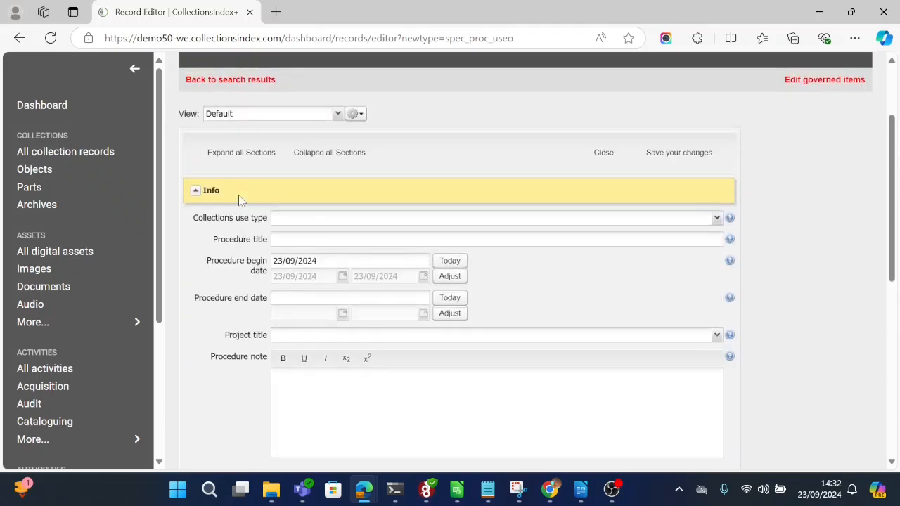
- Set the collections use type to exhibition and the procedure title to "Test exhibition"
left_click(717, 218)
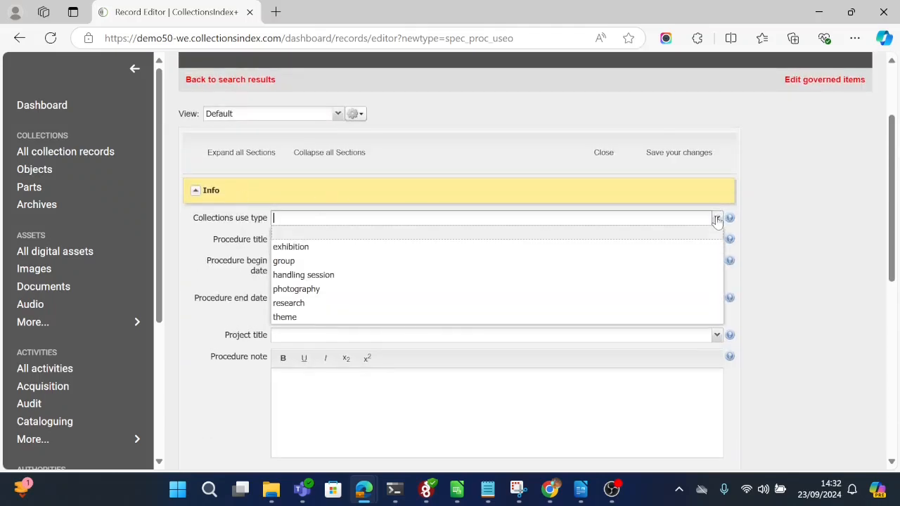
left_click(296, 246)
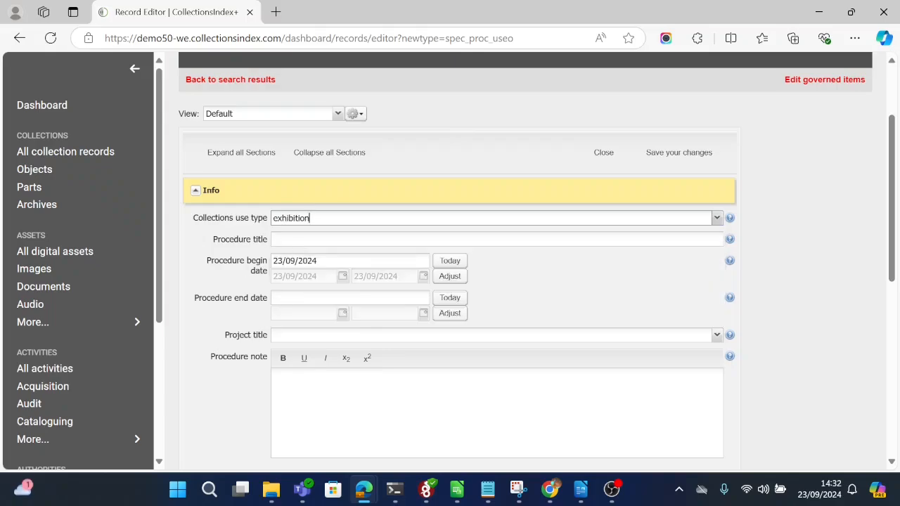
left_click(295, 239)
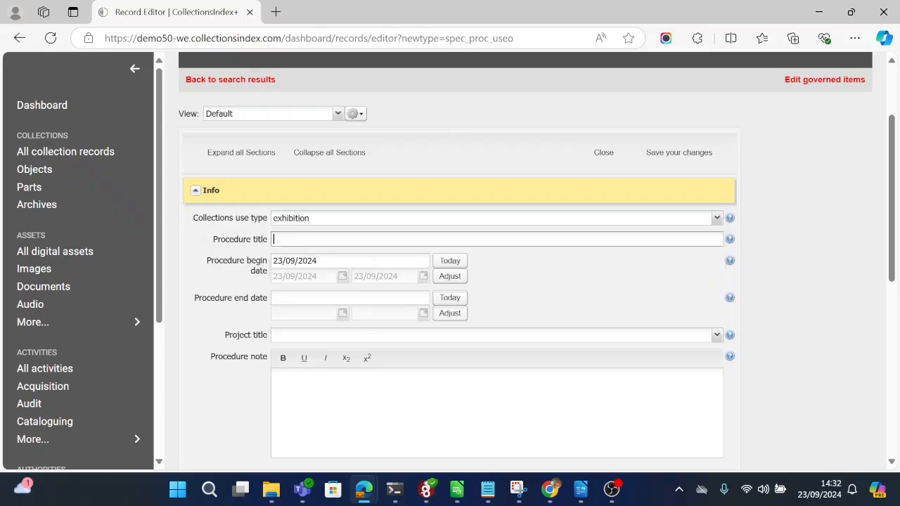
type("Test exhibition")
- Expand the Exhibitions section and enter "Test!" as the exhibition title
scroll(203, 281, "down", 1)
scroll(203, 281, "down", 2)
scroll(204, 282, "down", 2)
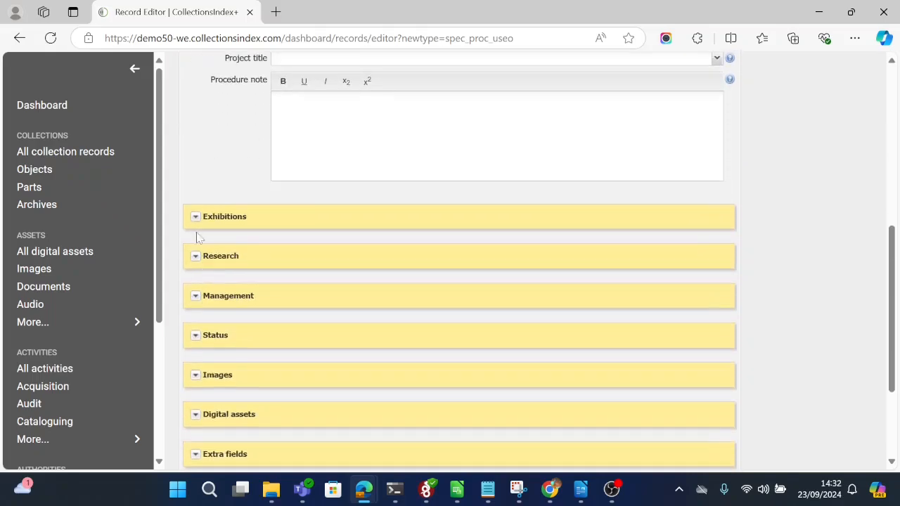
left_click(196, 217)
left_click(309, 244)
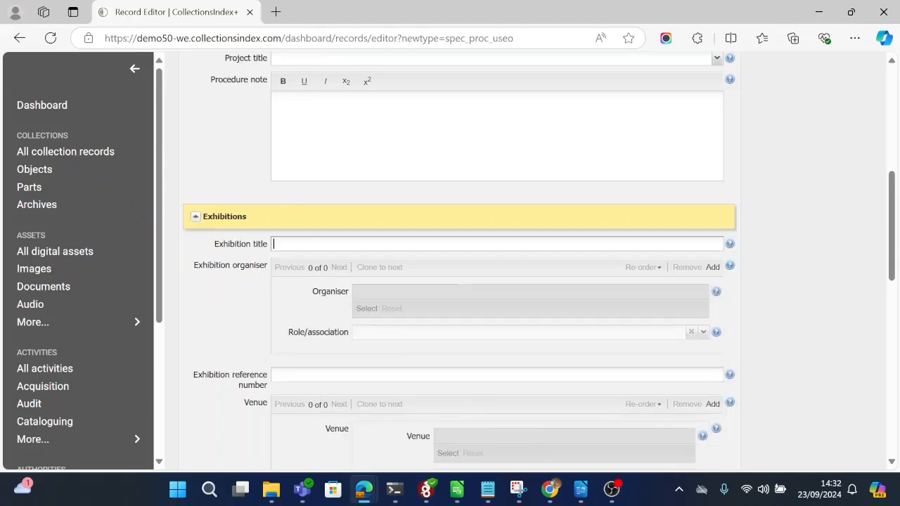
type("Test")
- Add an exhibition organiser entry, search the authorities by surname and assign a matching person as organiser
left_click(712, 267)
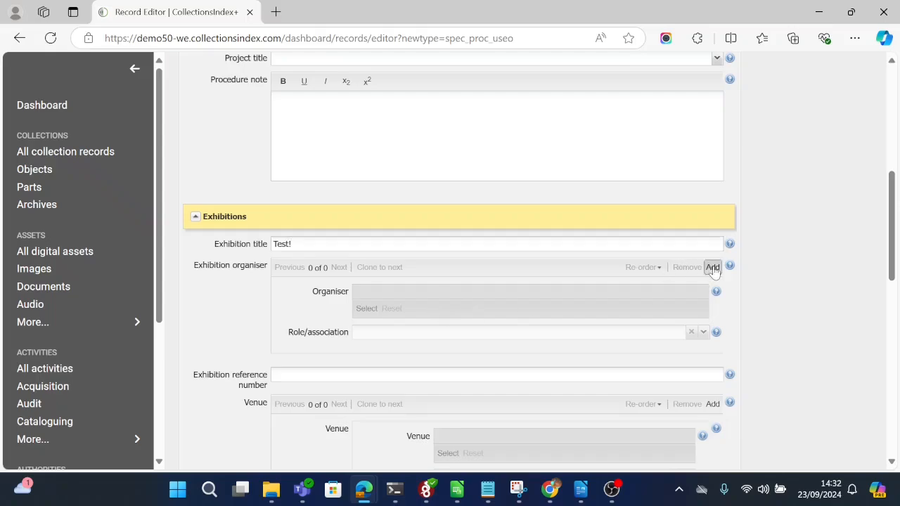
left_click(367, 309)
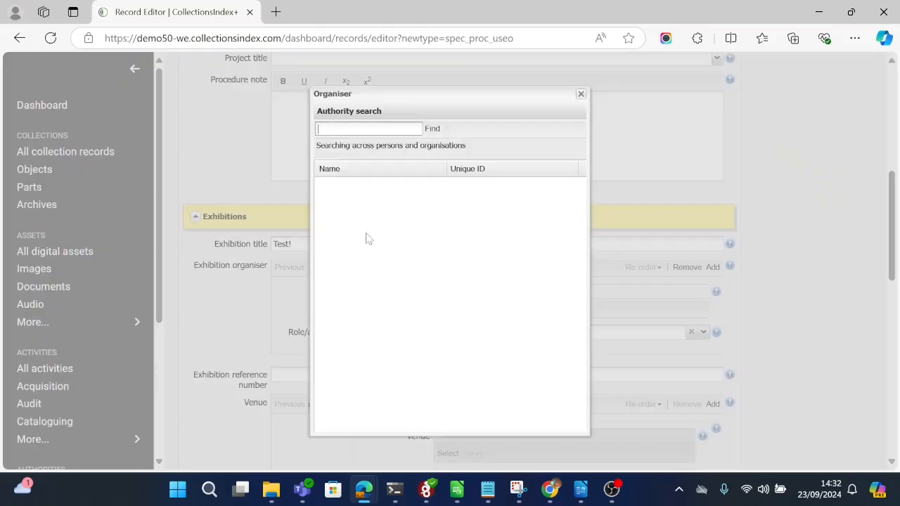
type("smith")
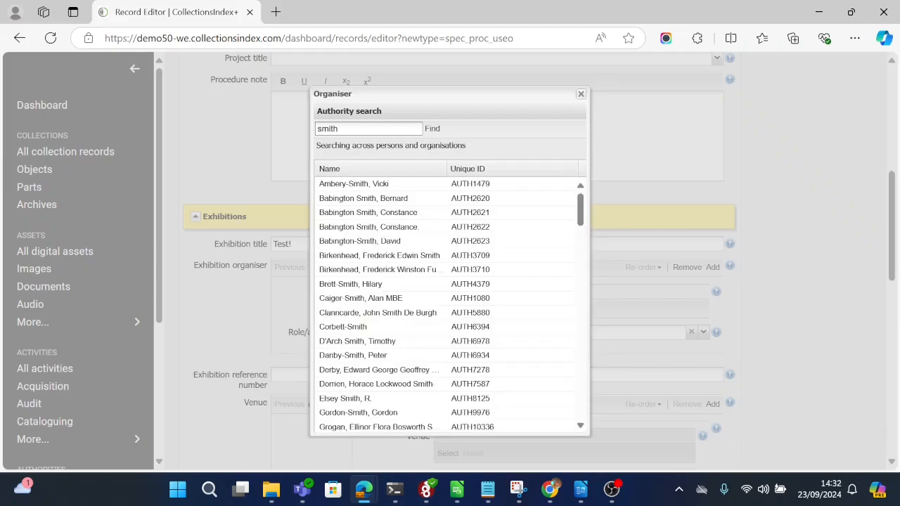
left_click(376, 413)
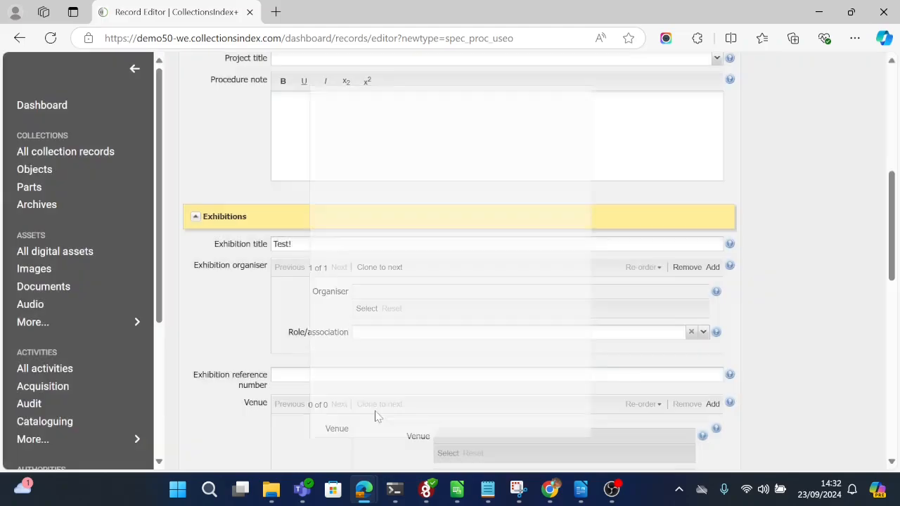
- Check the venue, date and authoriser fields of the exhibition, and save the new activity record
scroll(274, 342, "down", 3)
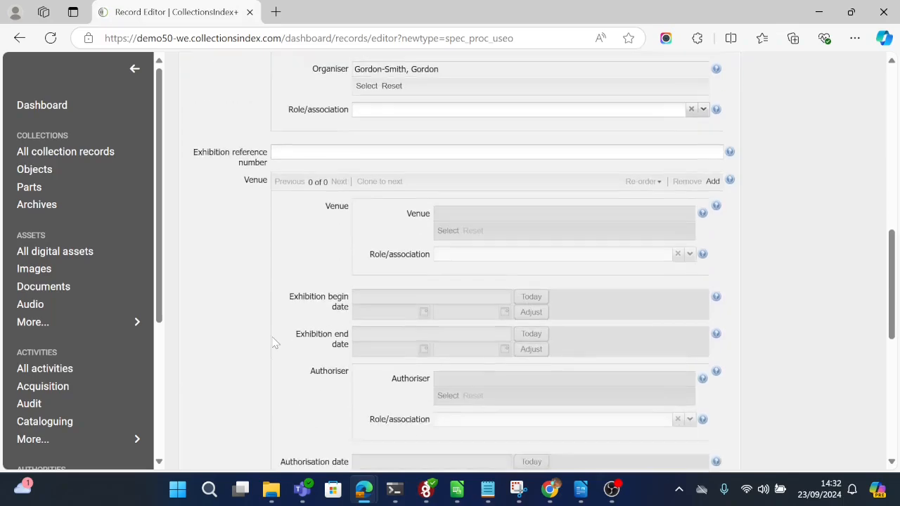
scroll(340, 259, "down", 2)
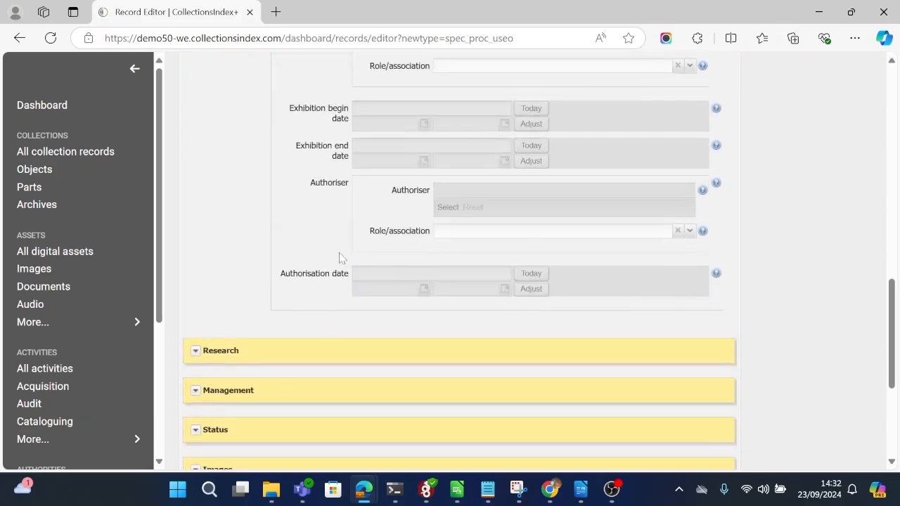
scroll(339, 254, "up", 3)
scroll(338, 257, "down", 1)
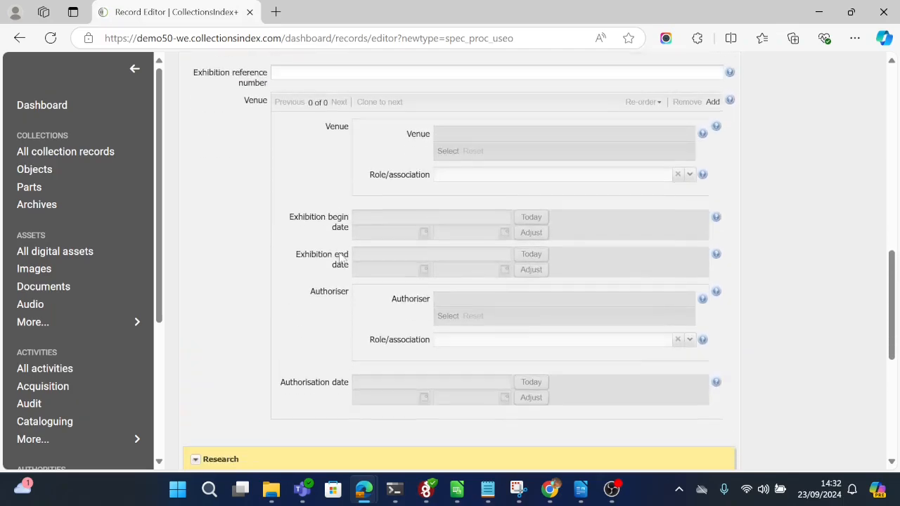
scroll(661, 176, "up", 1)
scroll(644, 272, "down", 3)
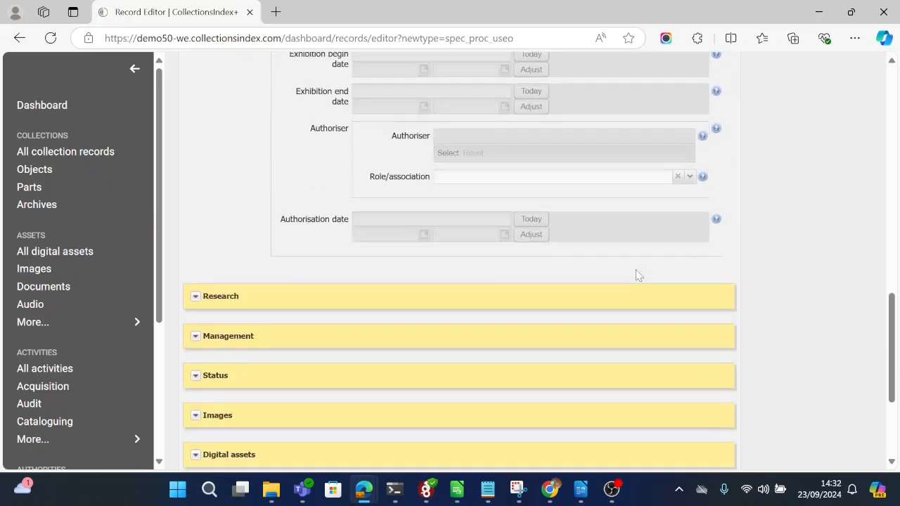
scroll(637, 274, "up", 10)
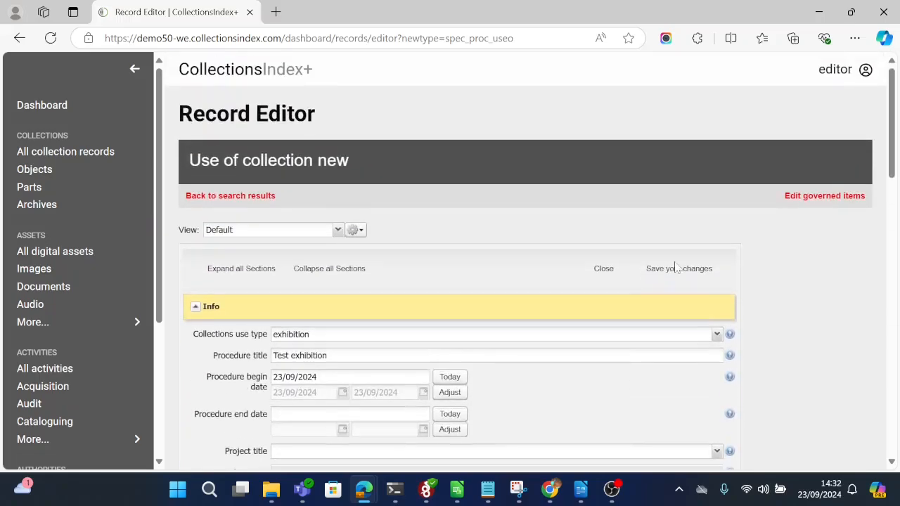
left_click(682, 269)
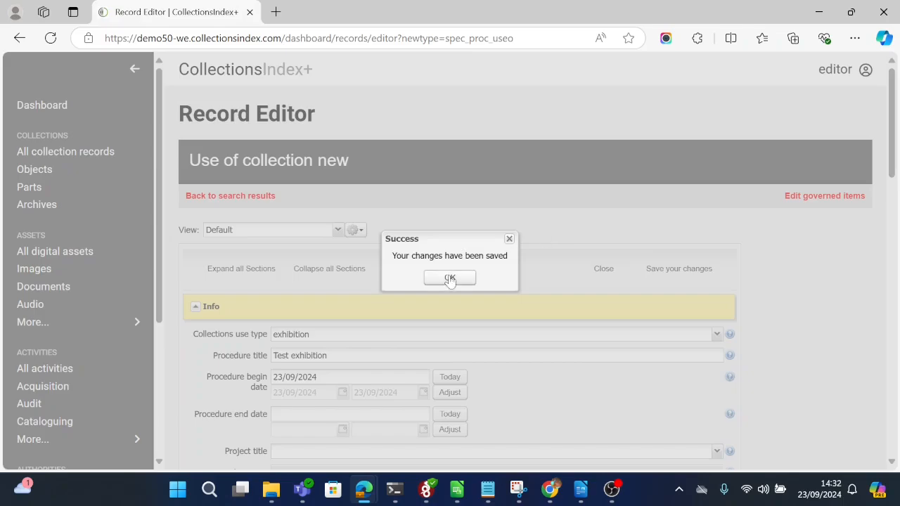
left_click(448, 279)
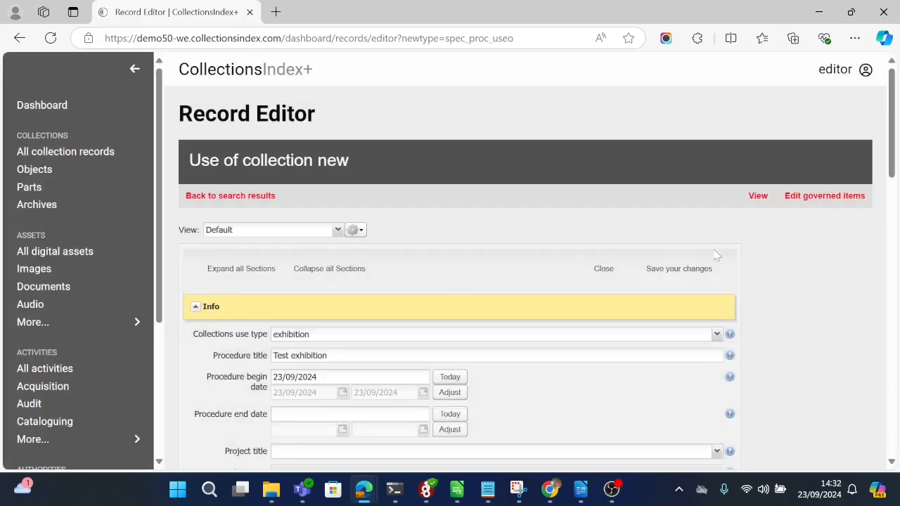
- Open the saved exhibition activity in view mode and review its details and amendment history
left_click(759, 196)
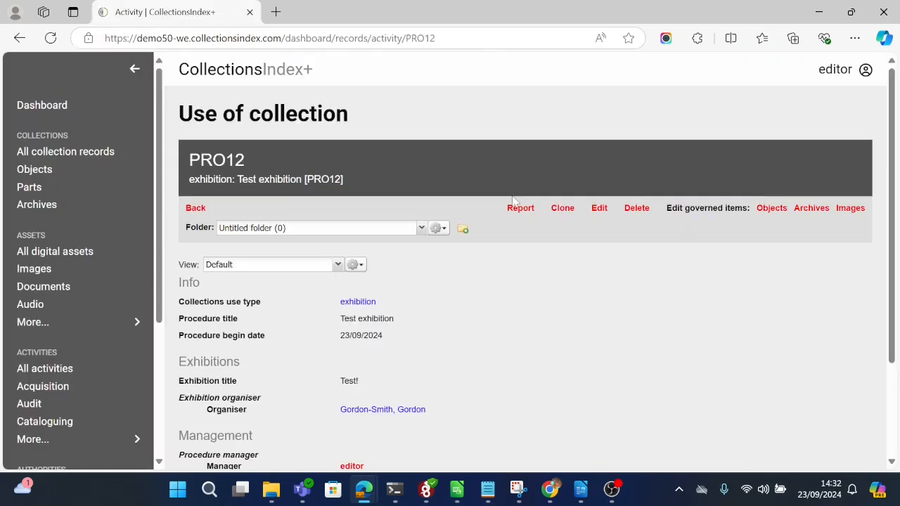
scroll(461, 322, "down", 3)
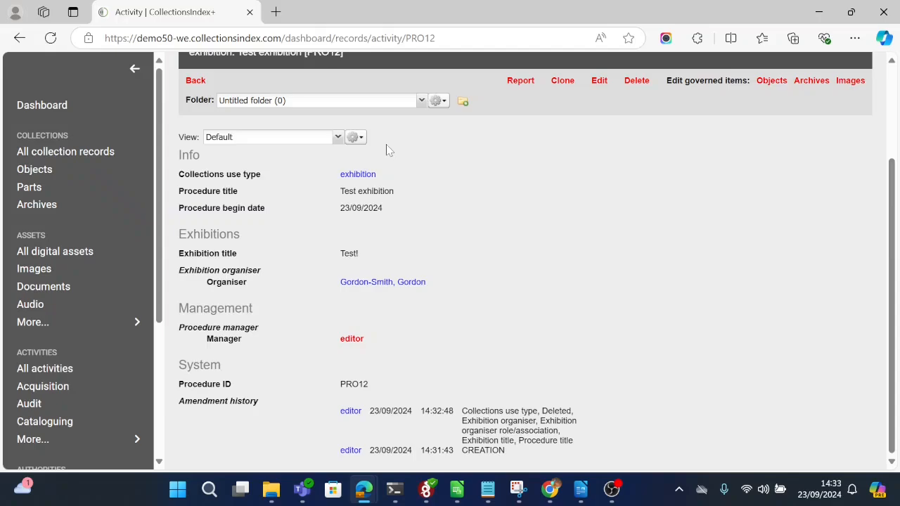
scroll(598, 185, "up", 1)
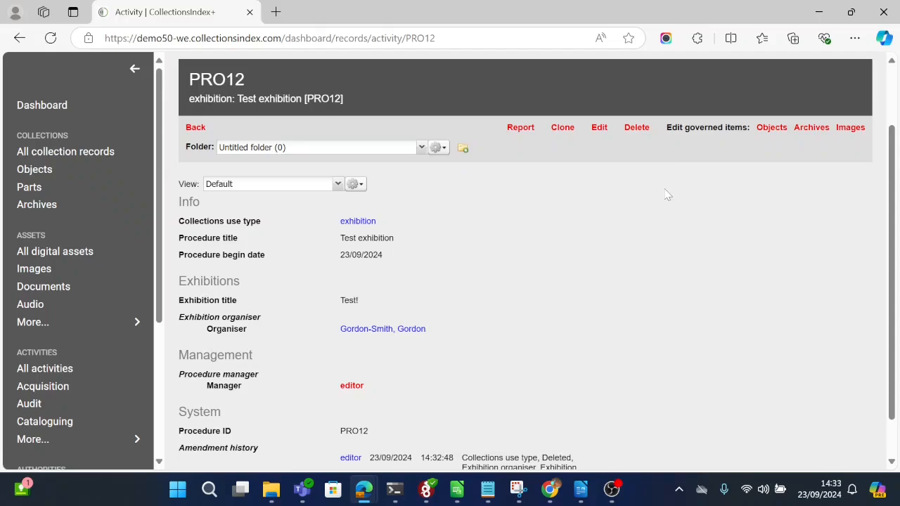
- Start choosing governed objects for the exhibition activity and run a free text search for "wood"
left_click(772, 127)
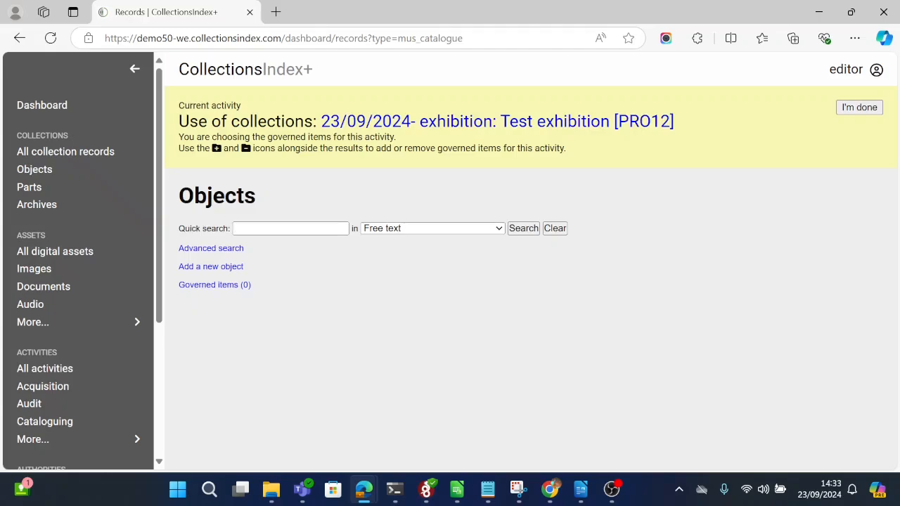
left_click(294, 229)
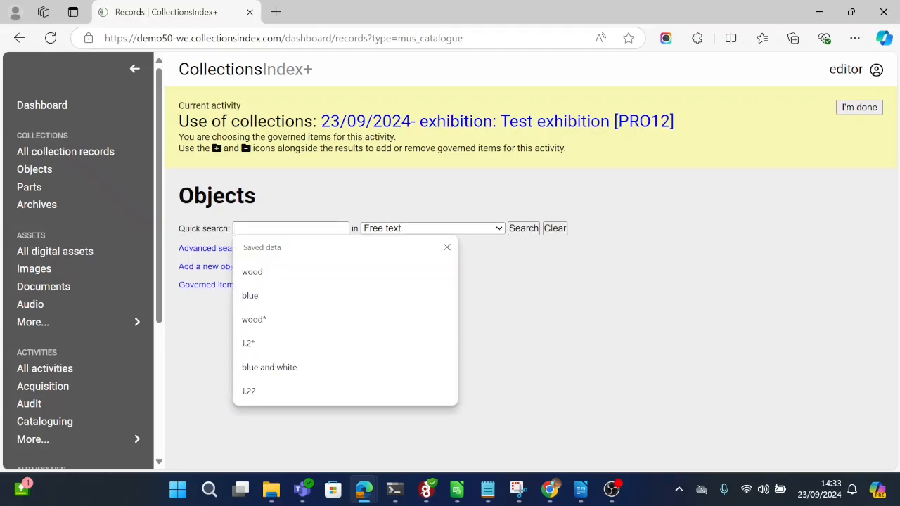
left_click(255, 271)
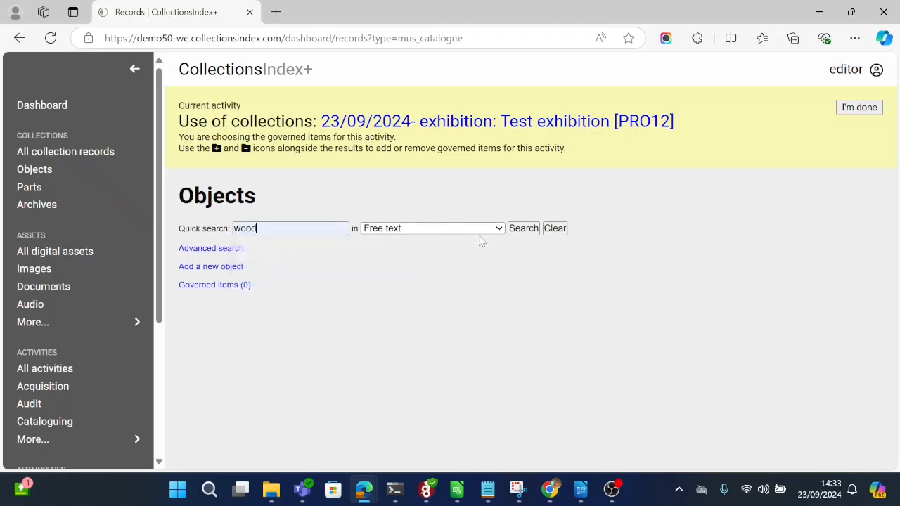
left_click(523, 228)
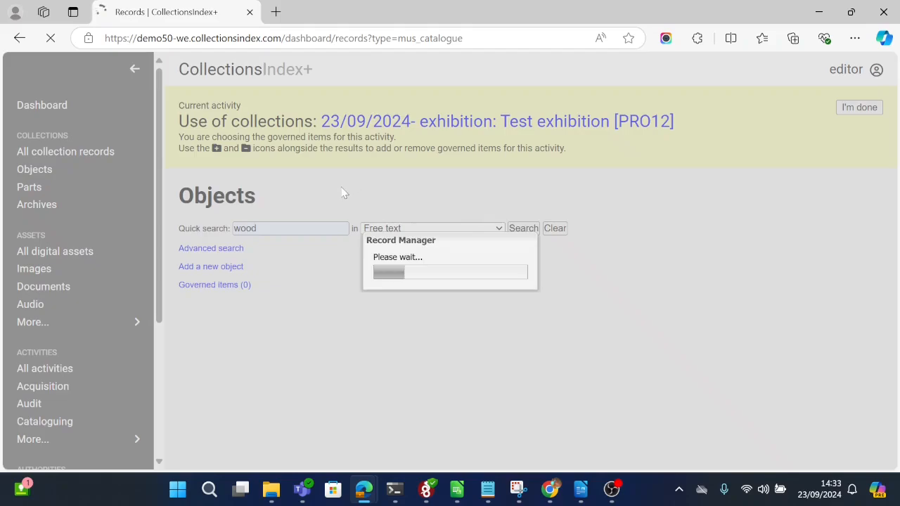
scroll(373, 200, "down", 2)
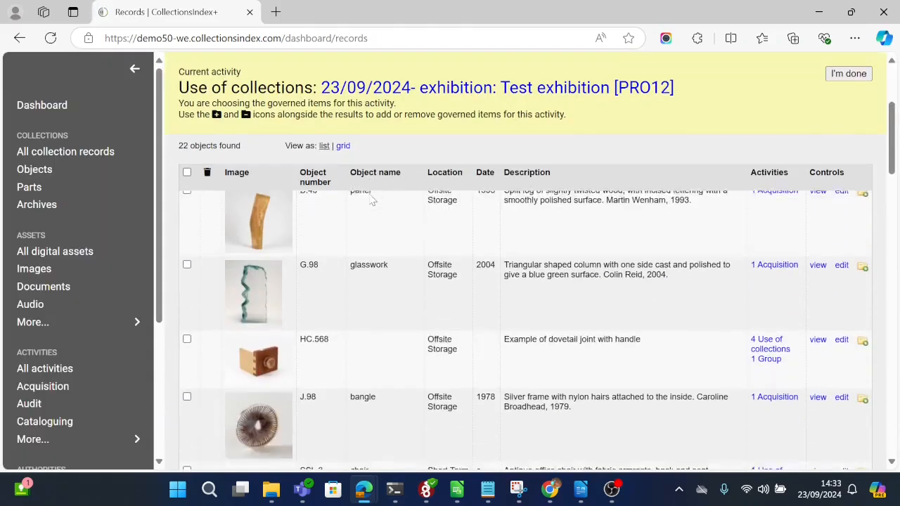
- Add the dovetail joint HC.568, chair W.21 and lute W.23 from the wood results as governed items of the exhibition
scroll(373, 201, "up", 2)
scroll(373, 200, "down", 1)
scroll(372, 200, "down", 2)
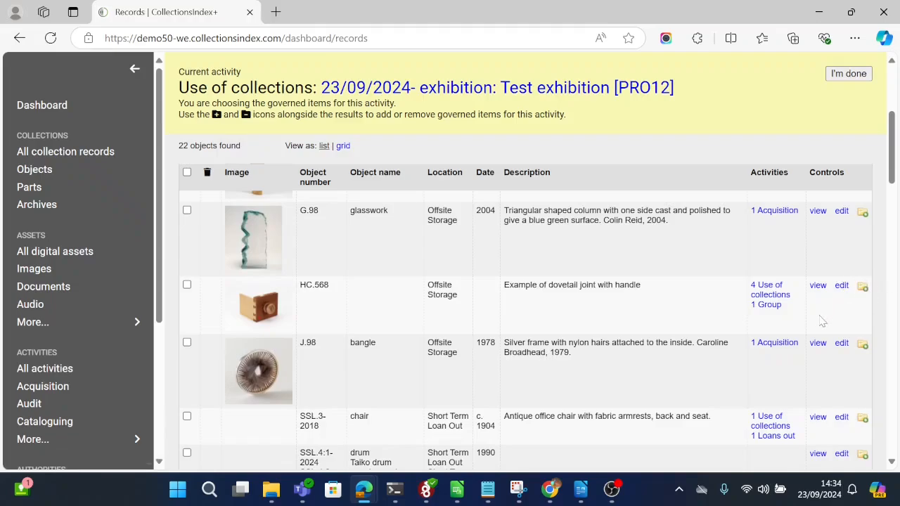
scroll(823, 321, "down", 1)
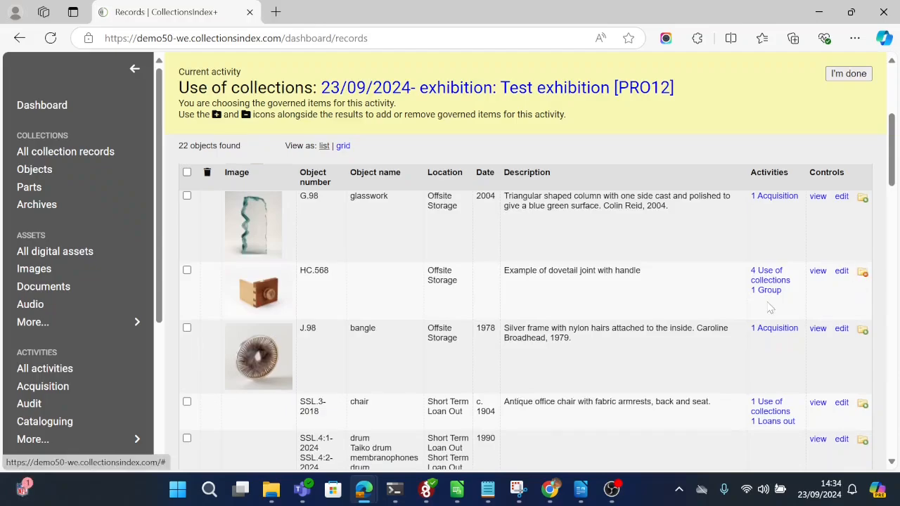
scroll(769, 307, "down", 5)
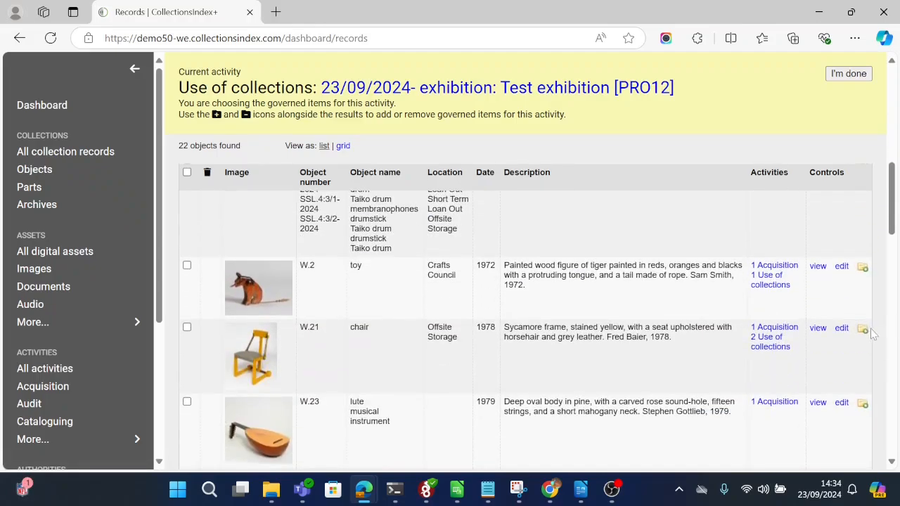
left_click(863, 403)
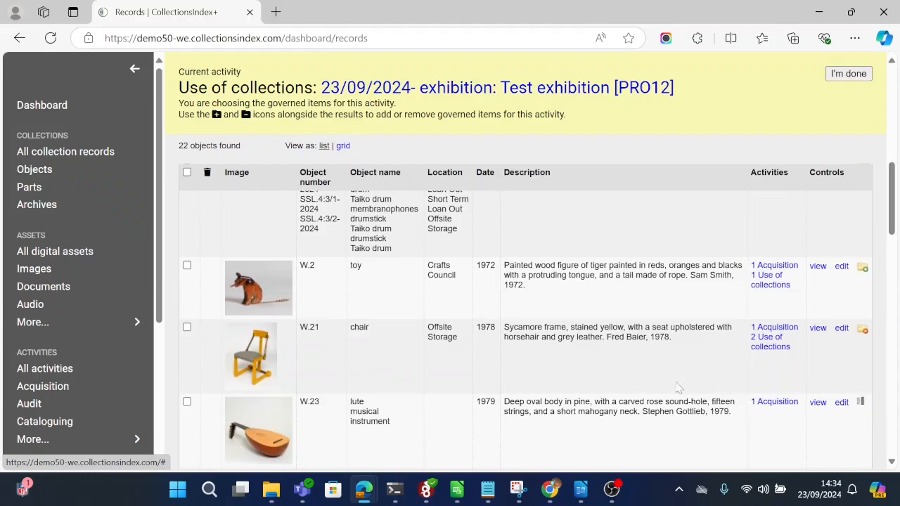
scroll(678, 387, "down", 3)
- Search the objects for "glass", add bowls 3-2013 and G.13 as governed items, and finish choosing
scroll(678, 388, "up", 10)
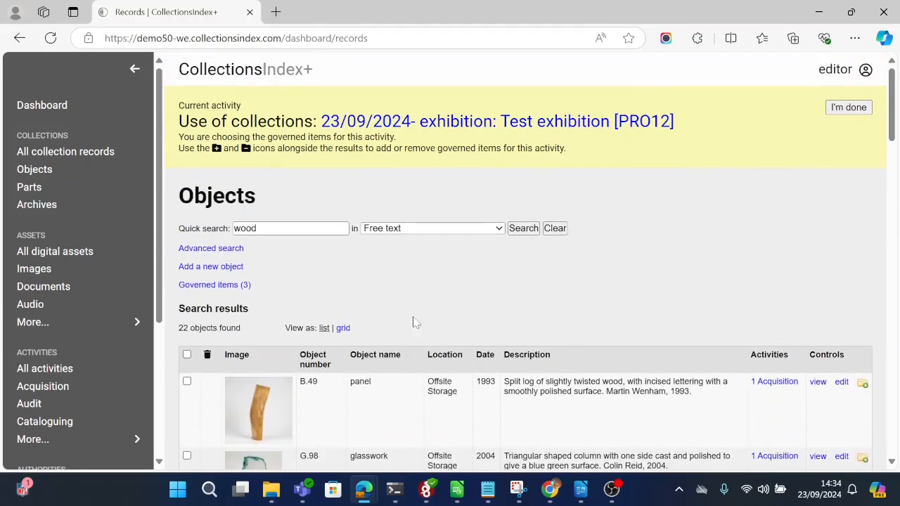
double_click(245, 228)
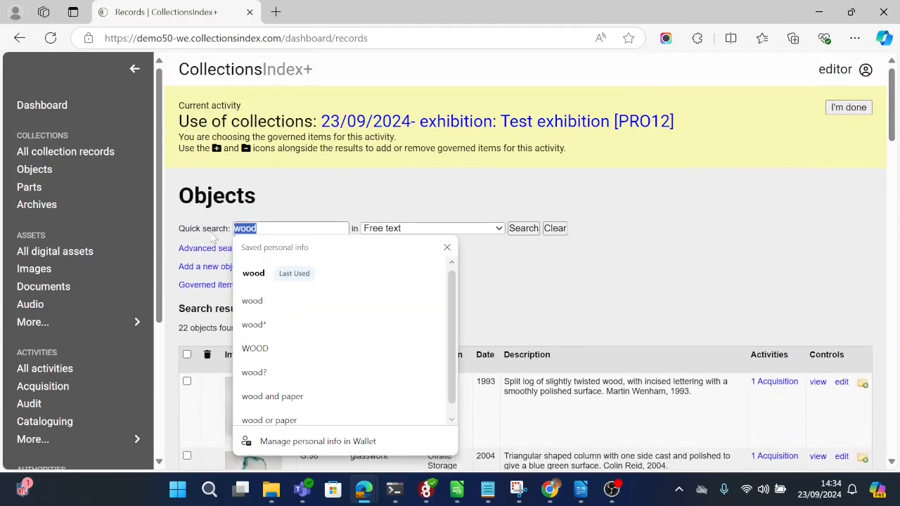
type("glass")
key("Return")
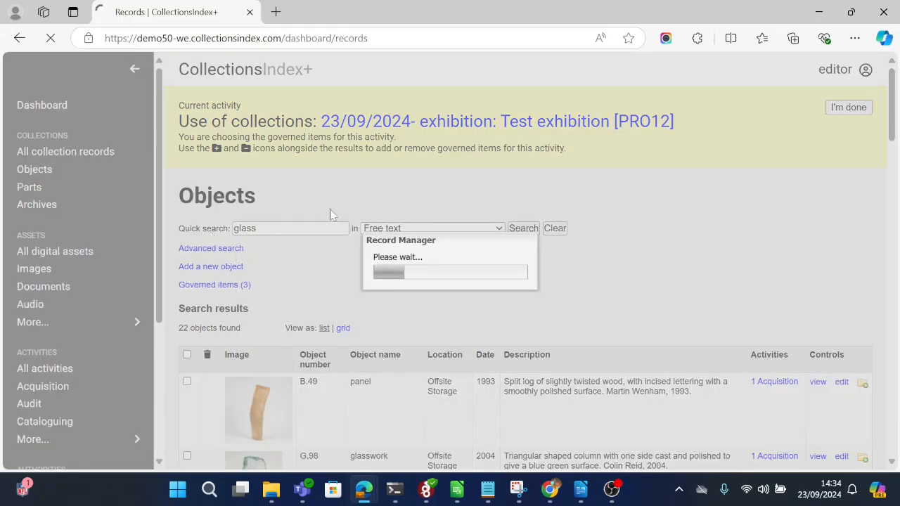
scroll(330, 211, "down", 3)
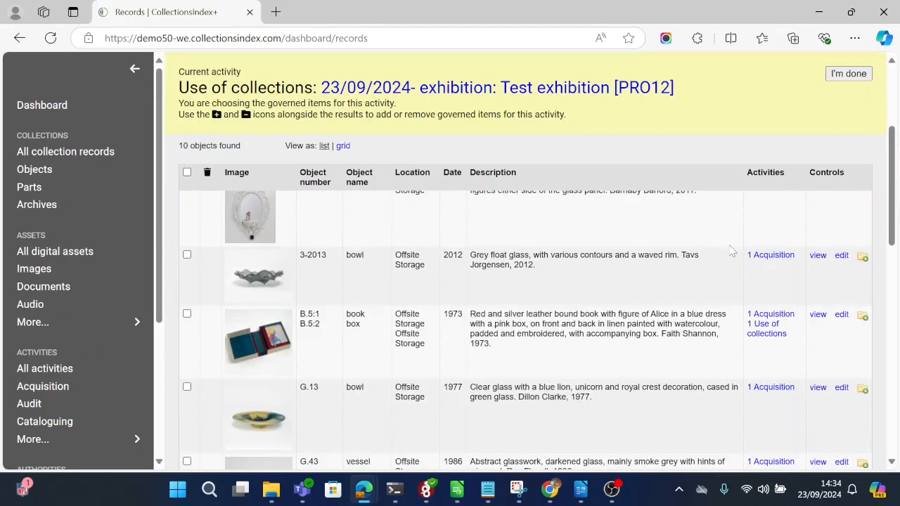
scroll(782, 321, "down", 1)
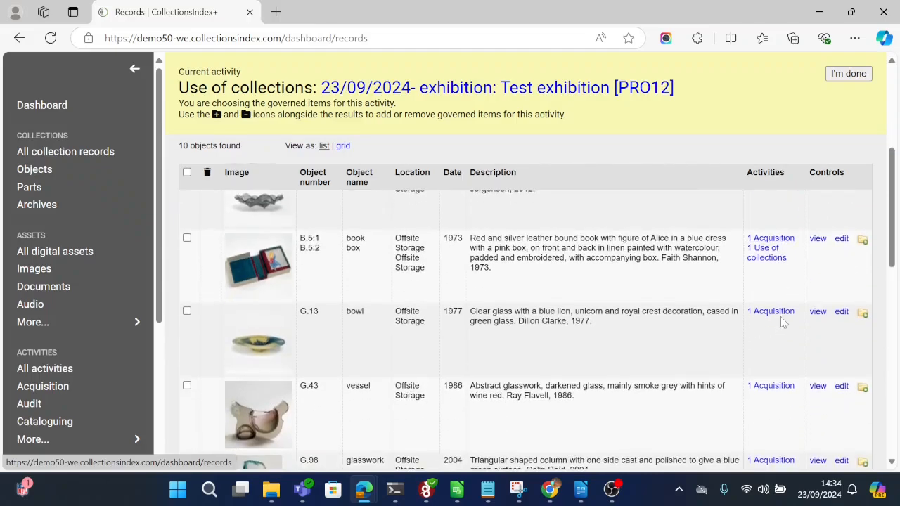
left_click(862, 314)
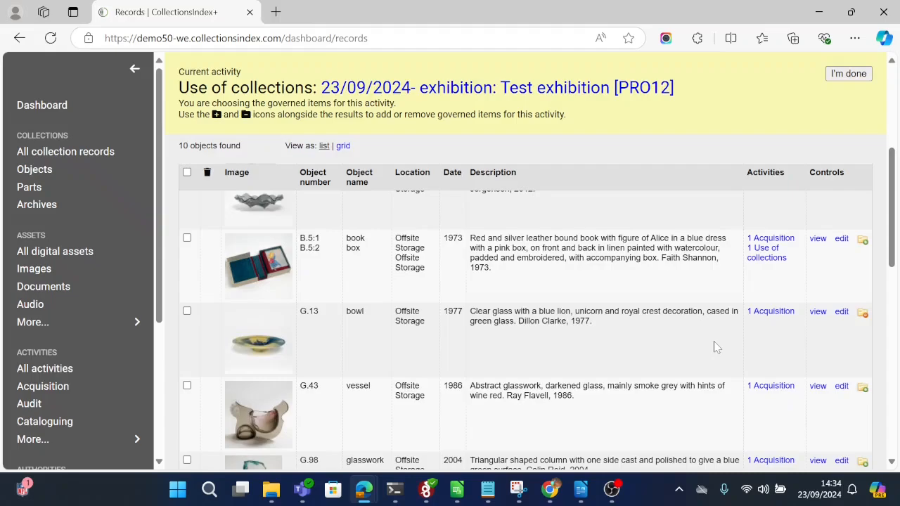
left_click(850, 74)
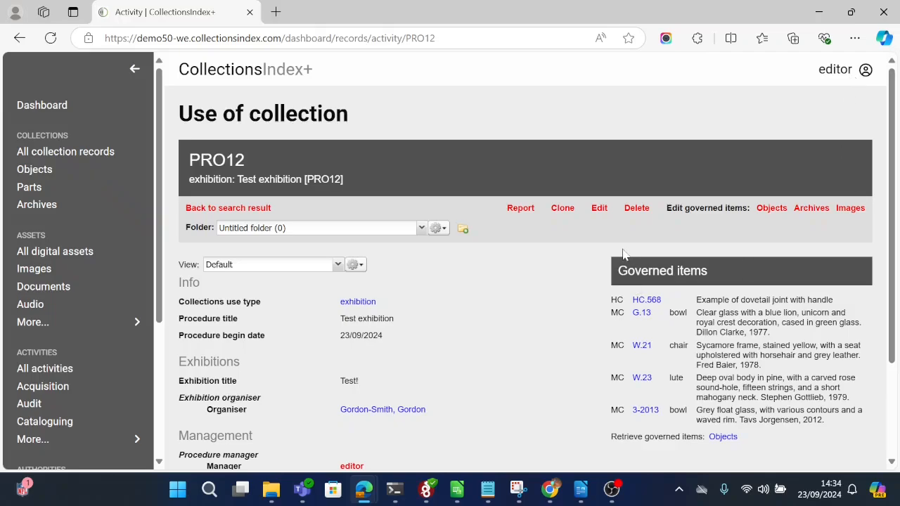
- Open the grey float glass bowl 3-2013 from the exhibition's governed items and check the activities linked to it
scroll(623, 255, "down", 1)
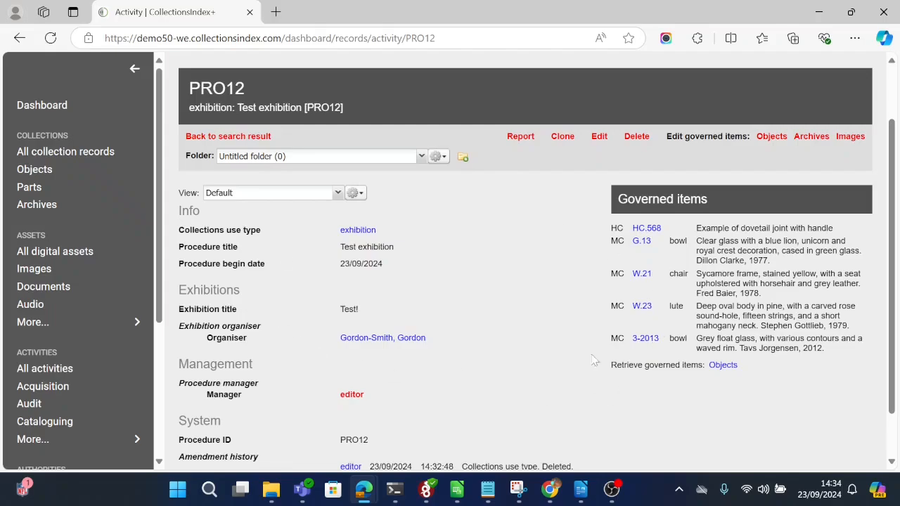
left_click(641, 341)
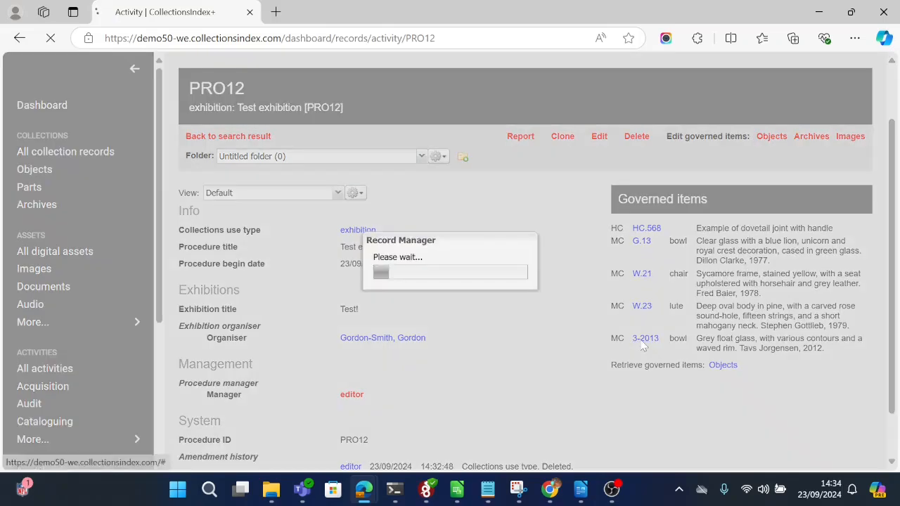
scroll(338, 191, "down", 1)
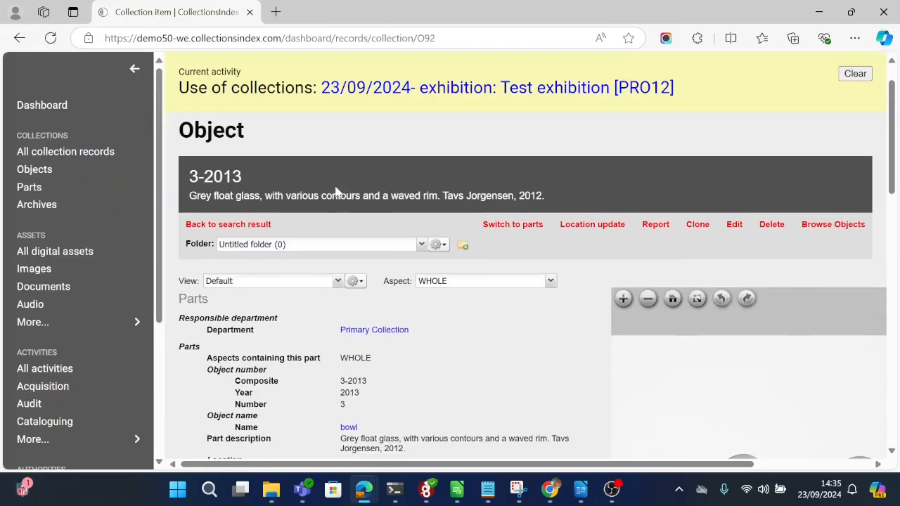
scroll(426, 312, "down", 10)
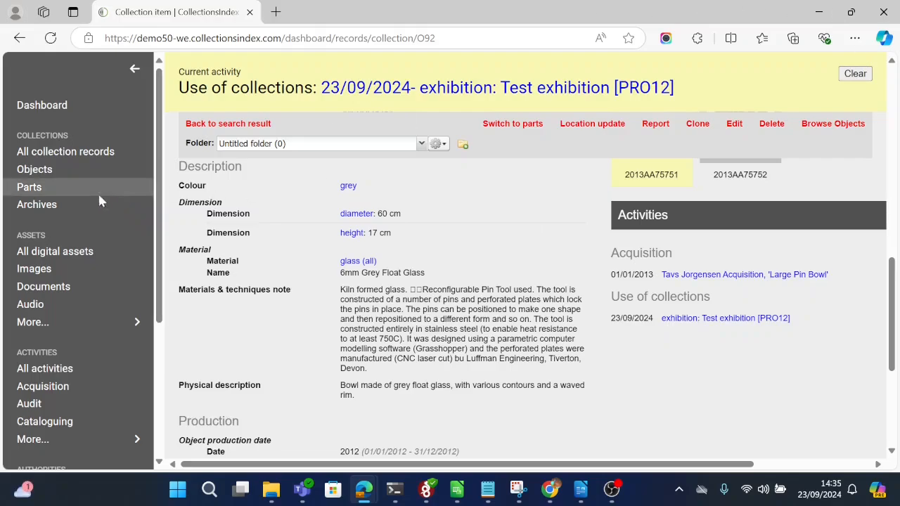
- Clear the current activity and run a free text search for "glass" across all objects
left_click(855, 74)
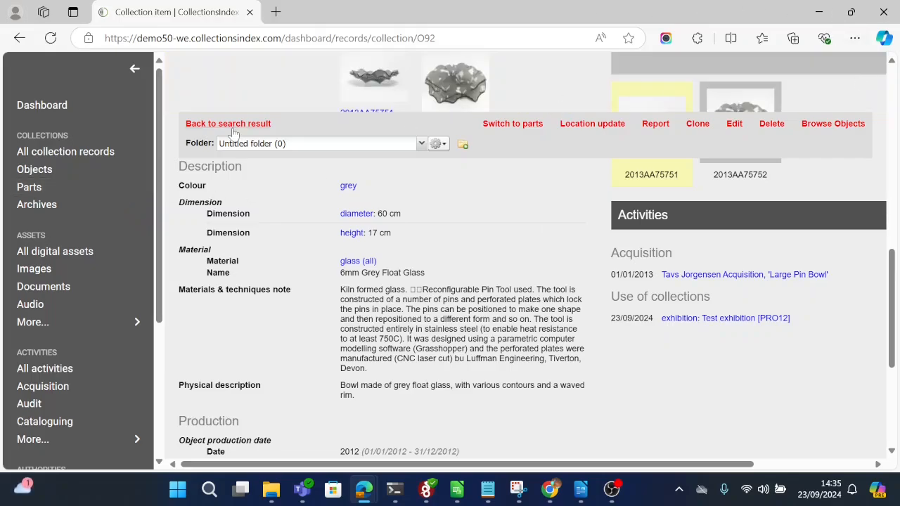
left_click(70, 170)
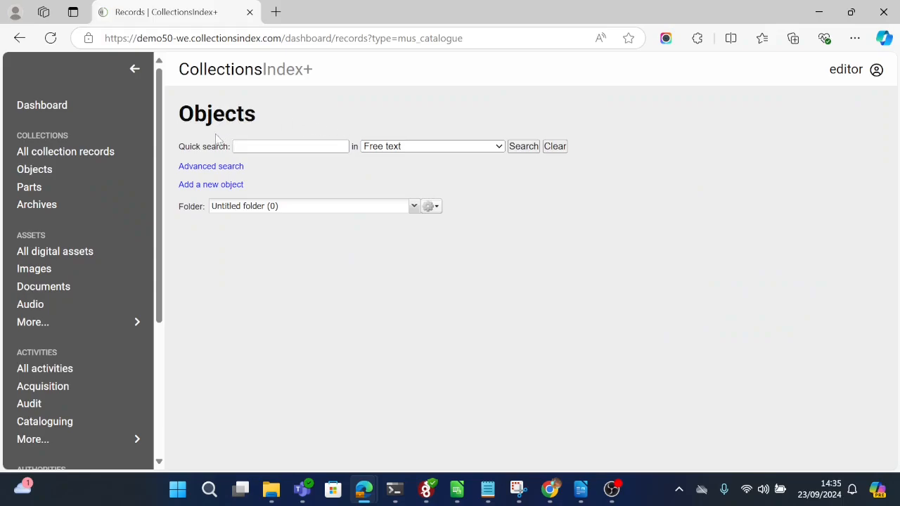
left_click(324, 146)
type("glass")
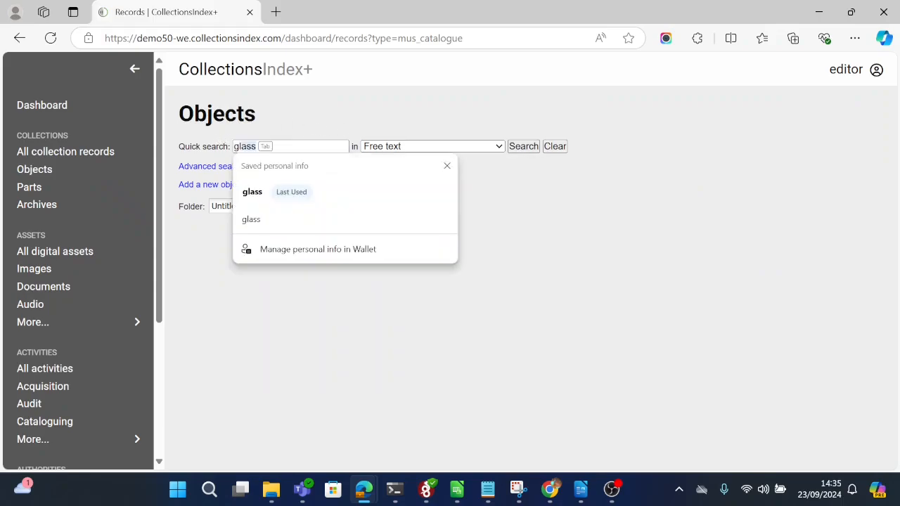
key("Return")
scroll(386, 244, "down", 1)
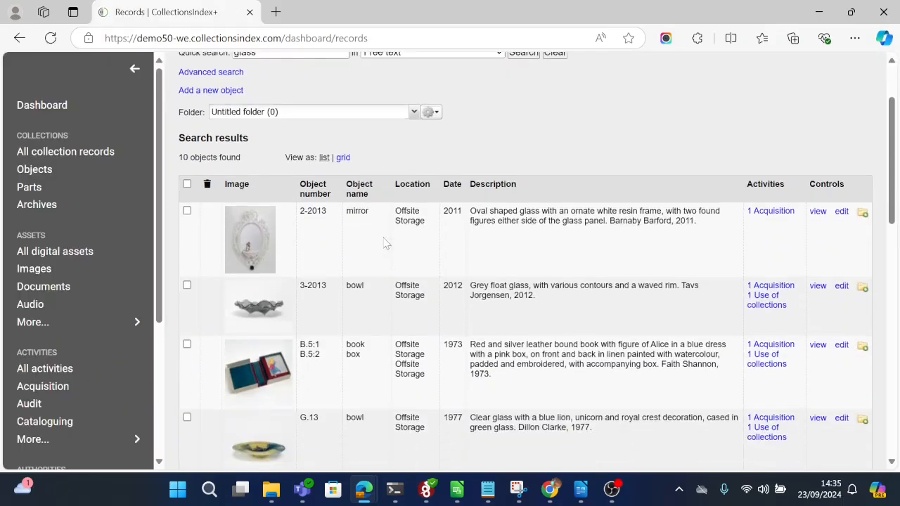
- Follow bowl 3-2013's use of collections link to the test exhibition, and view and review the exhibition's governed items
left_click(756, 310)
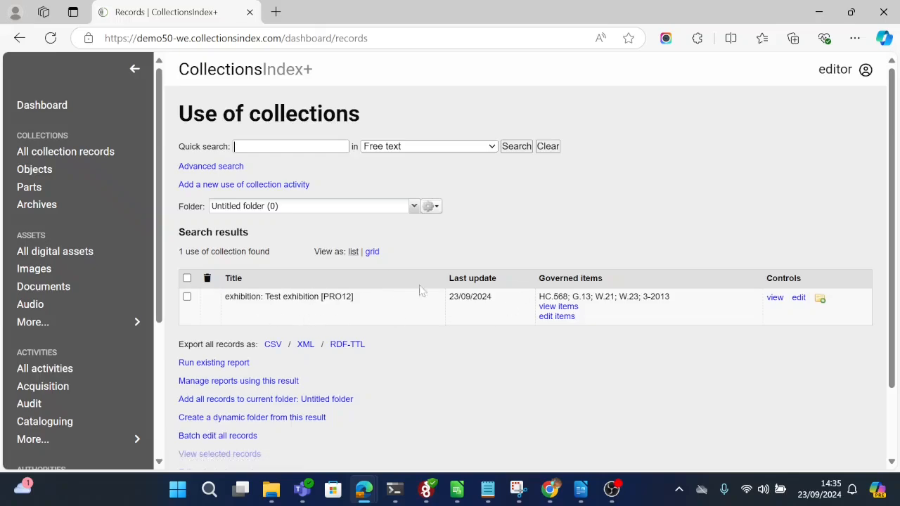
left_click(562, 316)
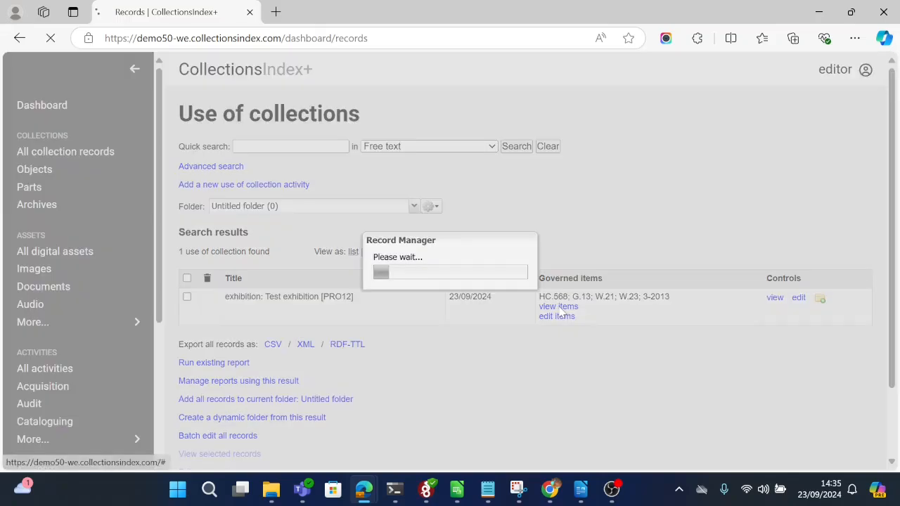
scroll(562, 313, "down", 3)
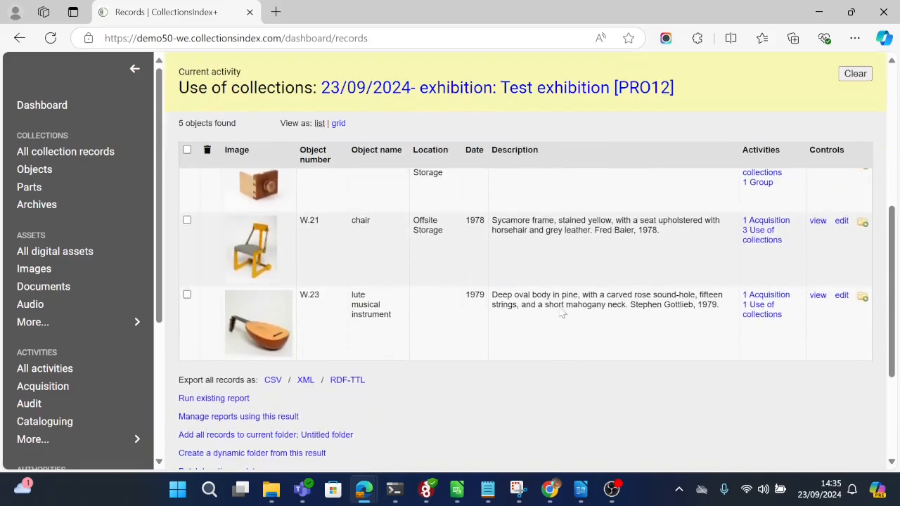
scroll(561, 312, "up", 2)
scroll(561, 312, "down", 2)
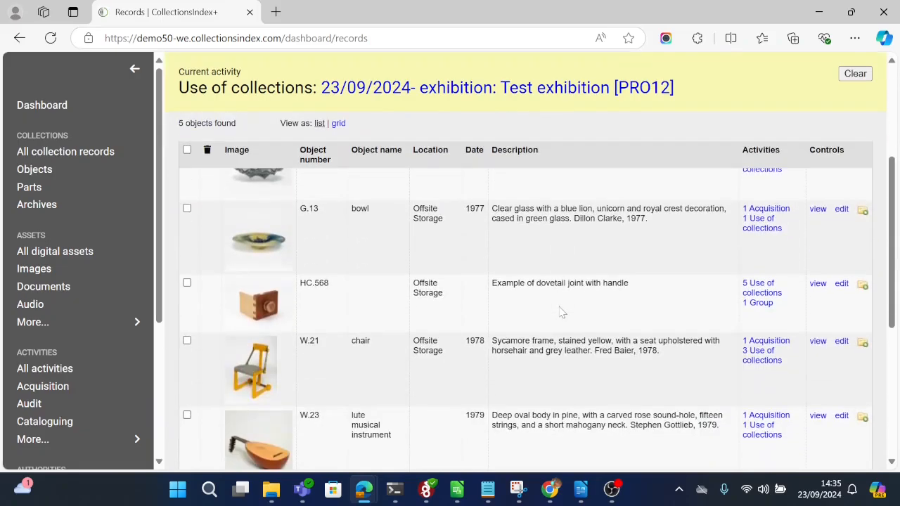
scroll(562, 313, "down", 2)
scroll(562, 313, "up", 4)
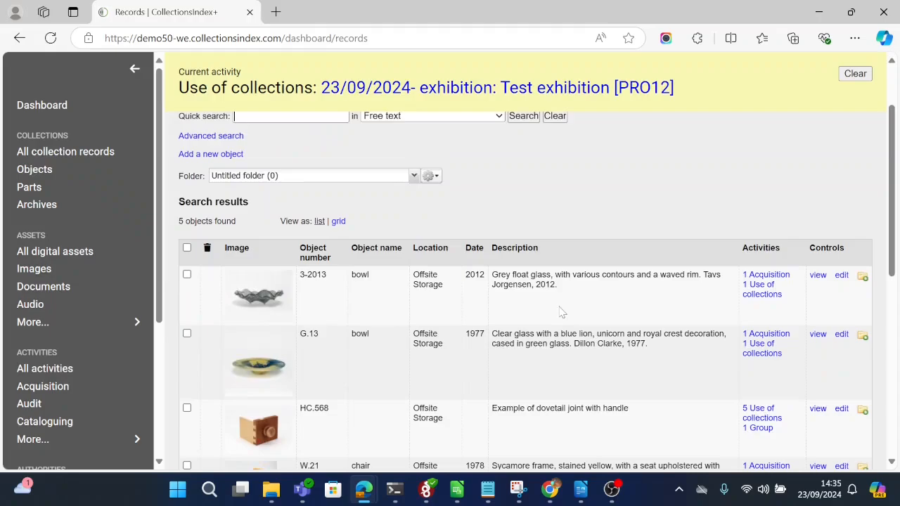
scroll(561, 312, "up", 1)
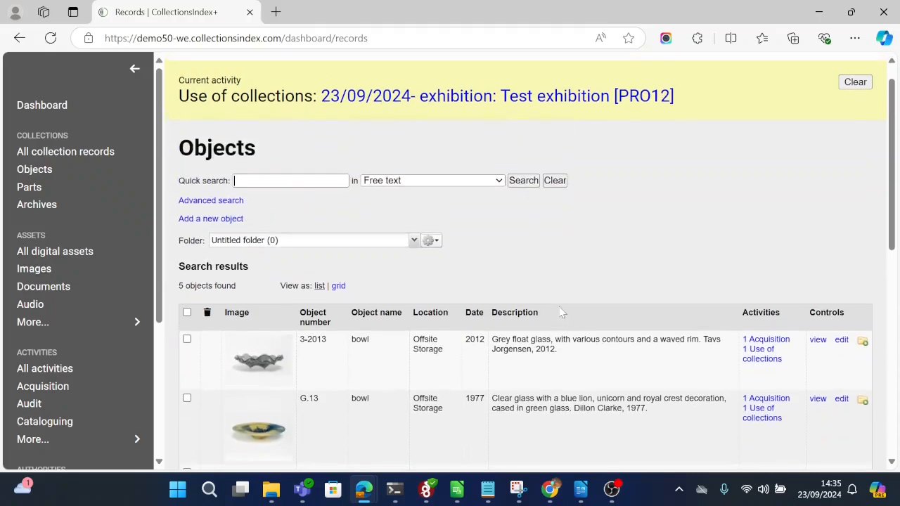